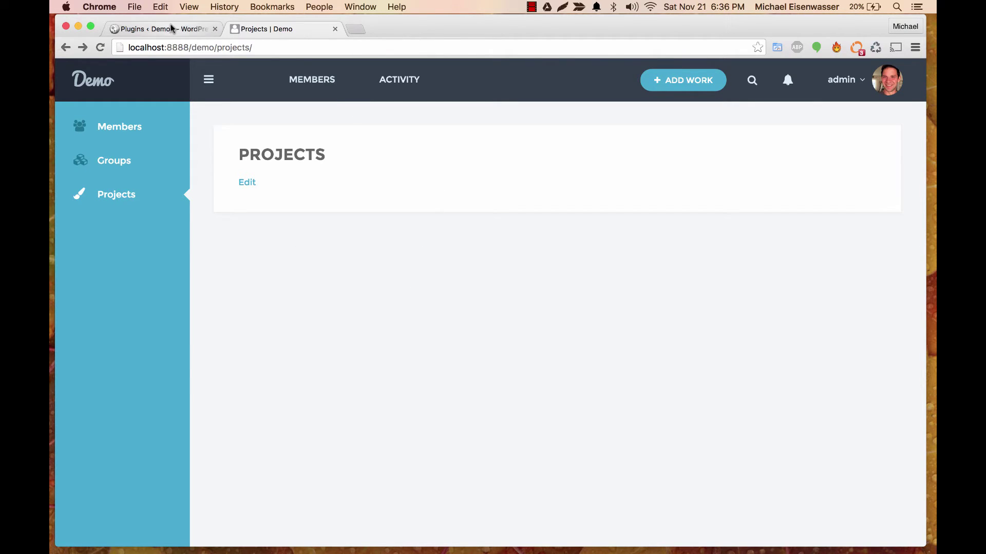
Return to the installed plugins page and activate the BP Portfolio plugin.
key("ctrl+shift+Tab")
scroll(406, 193, "down", 1)
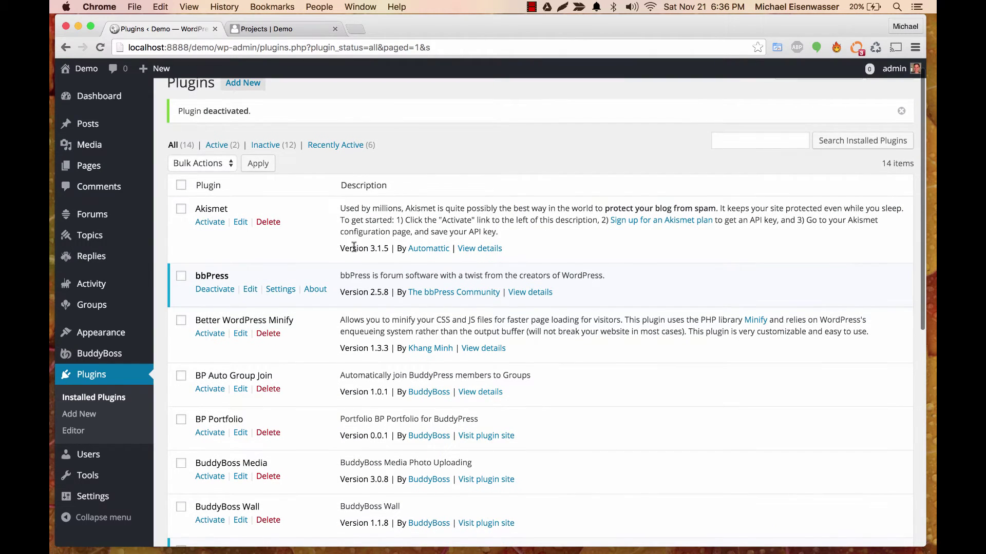
scroll(355, 248, "down", 3)
left_click(209, 315)
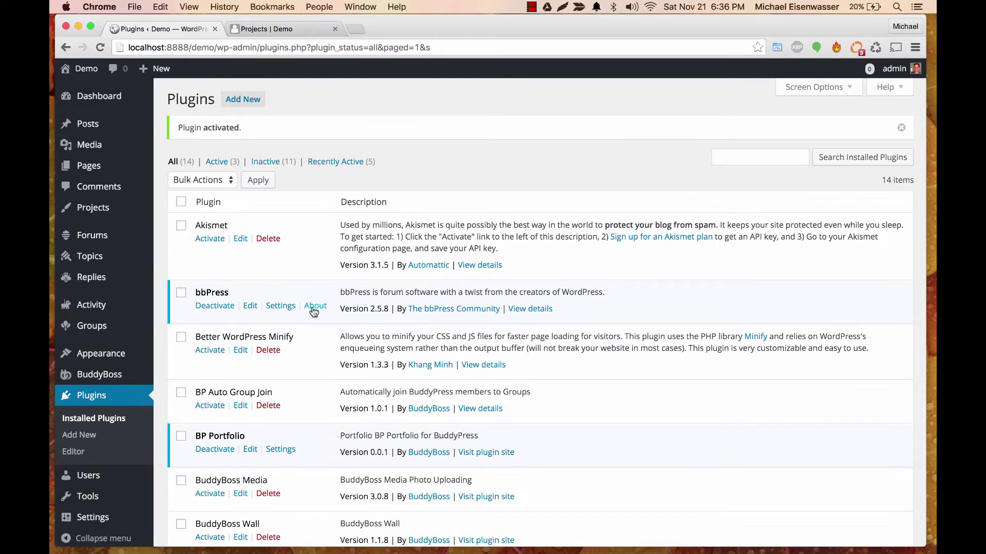
Open BP Portfolio settings to review its Projects component and category options.
left_click(284, 421)
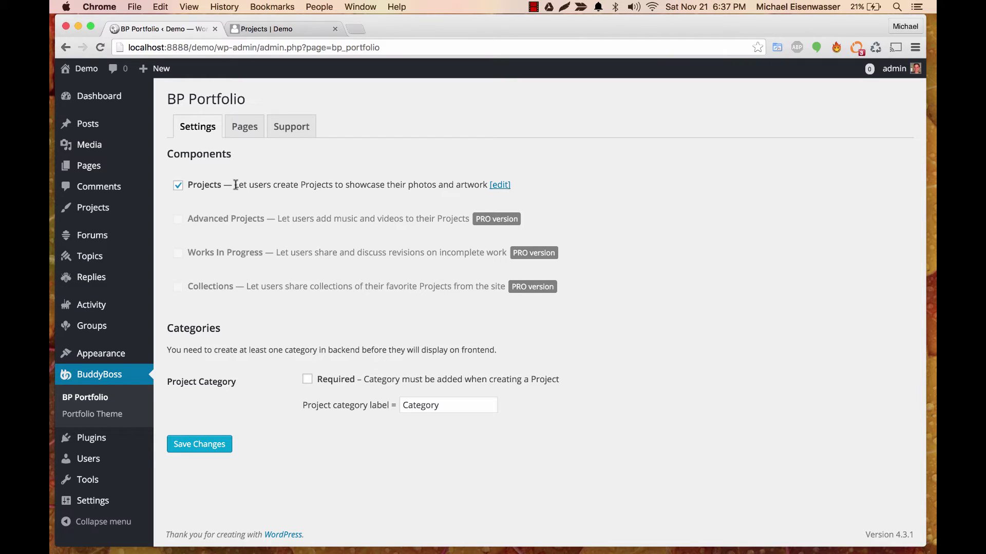
Open the empty Projects list from the edit link next to Projects.
left_click(499, 185)
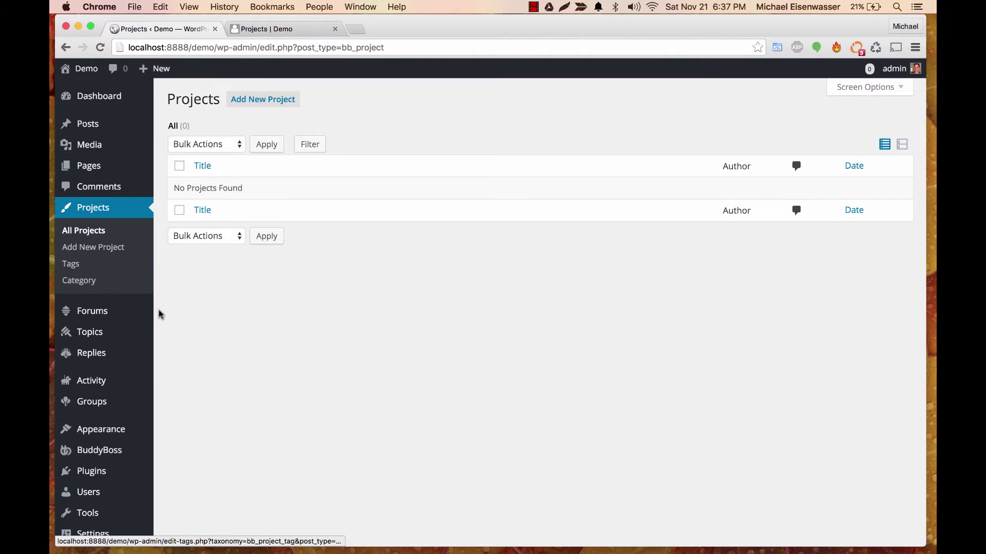
scroll(159, 312, "down", 2)
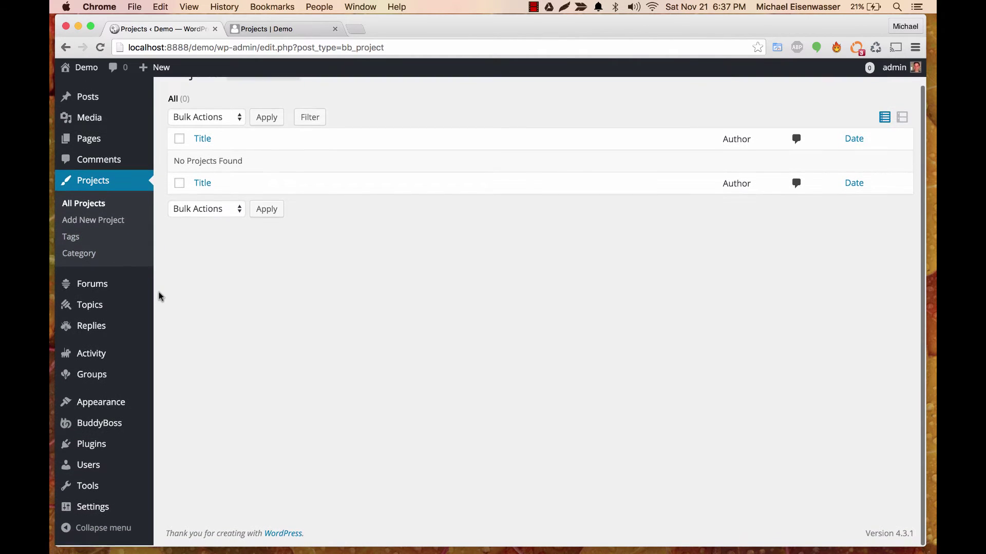
mouse_move(98, 450)
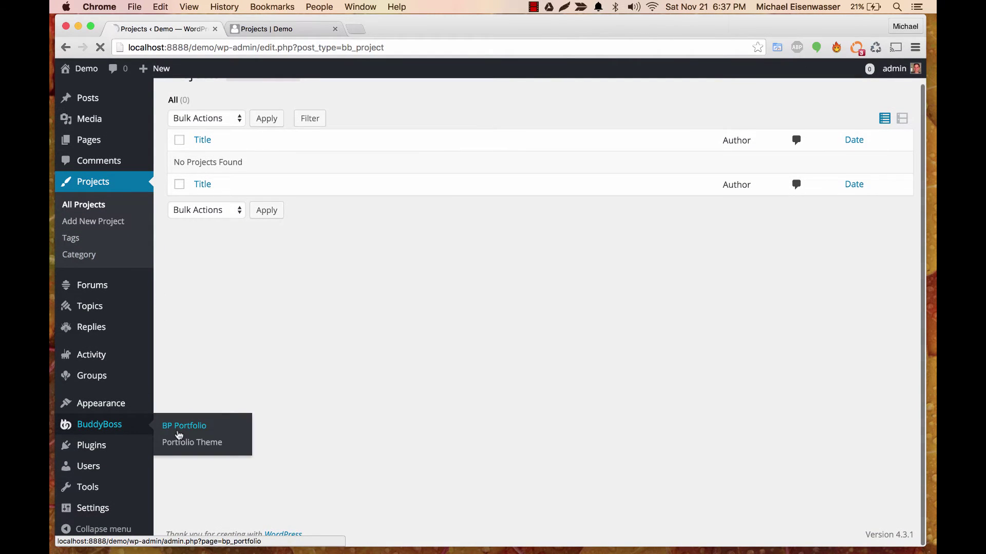
Make the project category required, relabel it 'Project Category', and save the settings.
left_click(180, 425)
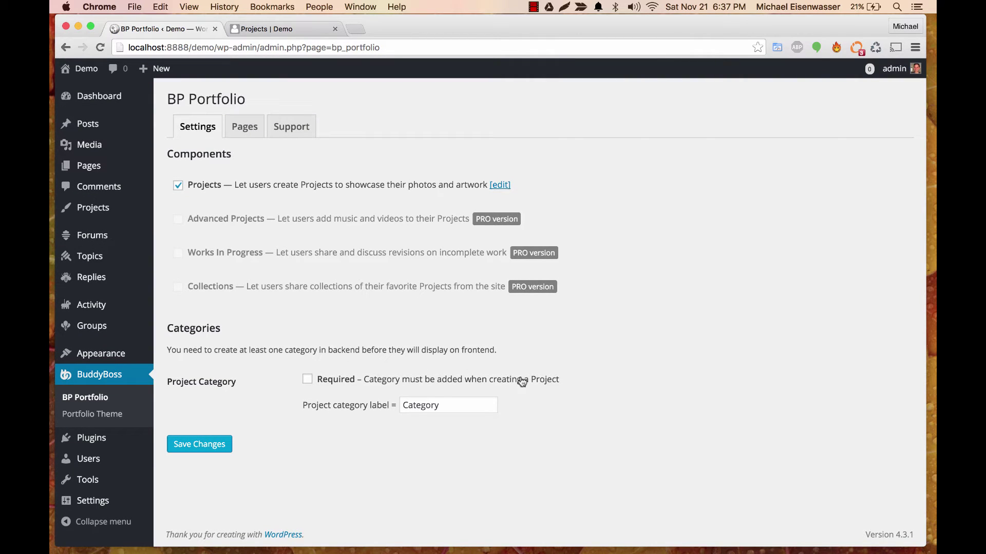
left_click(307, 383)
left_click(404, 406)
type("Project")
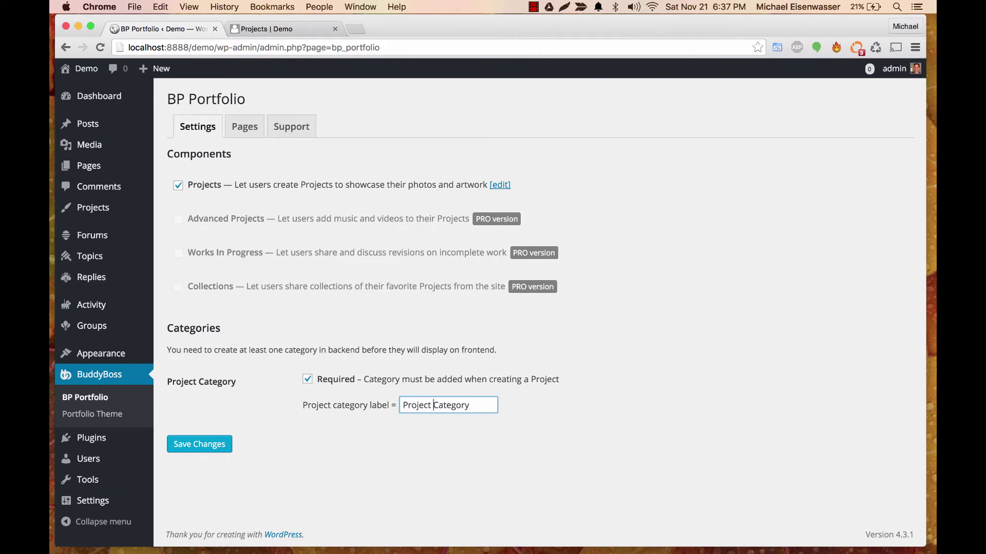
left_click(206, 444)
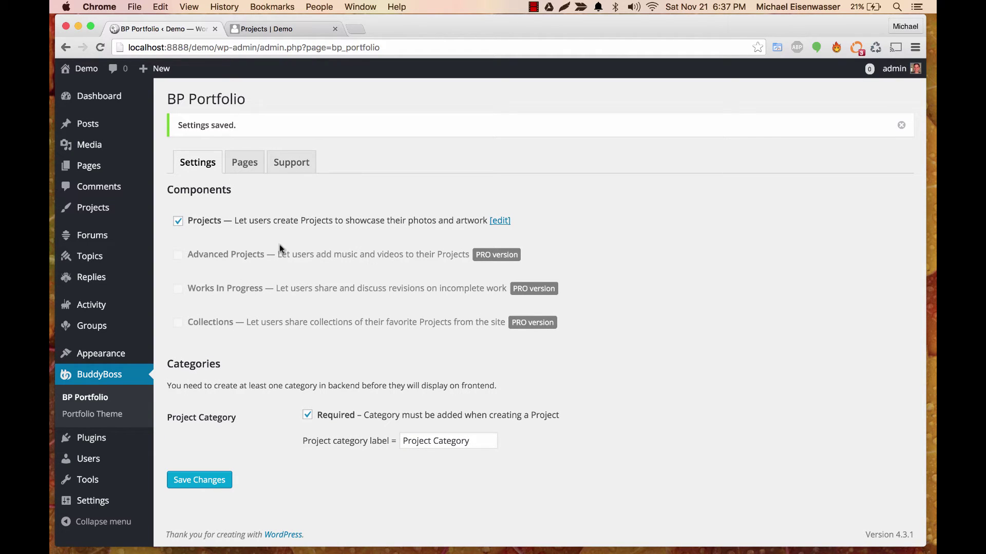
mouse_move(93, 208)
left_click(174, 260)
type("Artwork")
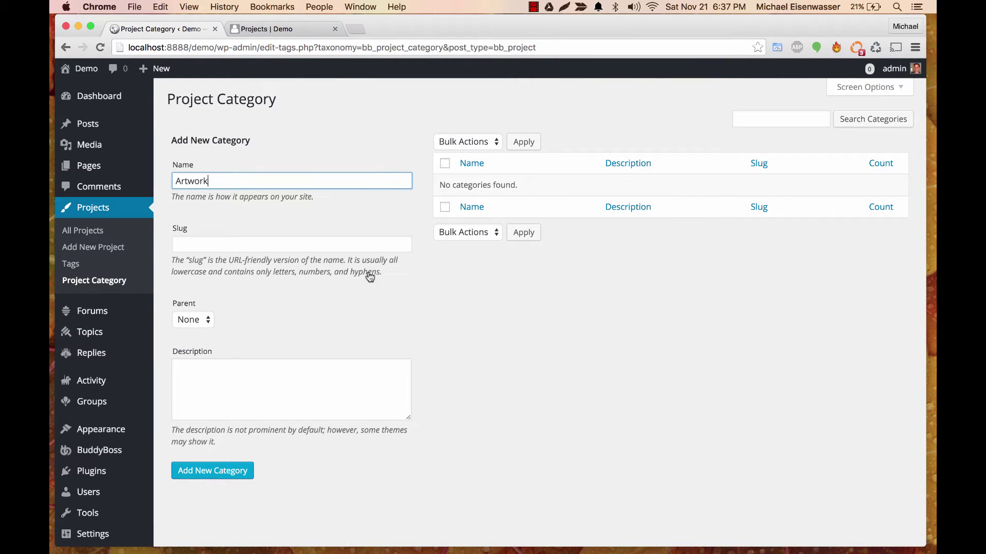
Add 'Artwork' and 'Photos' as project categories.
left_click(220, 473)
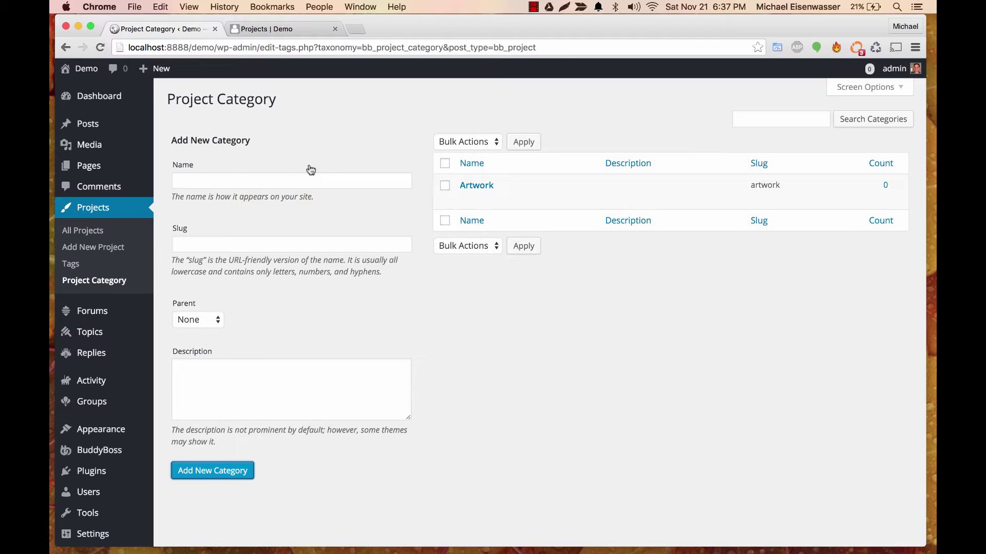
left_click(259, 176)
type("Photos")
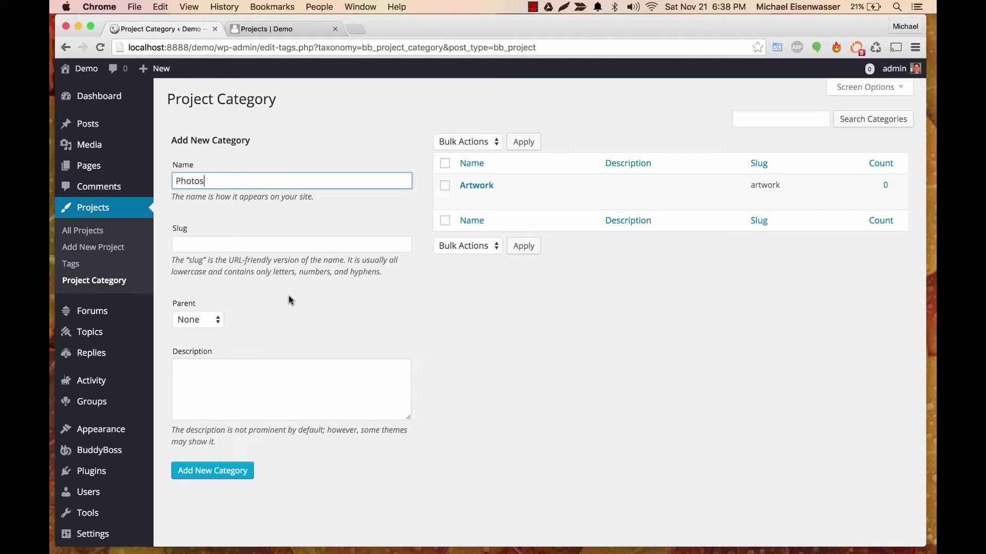
left_click(219, 470)
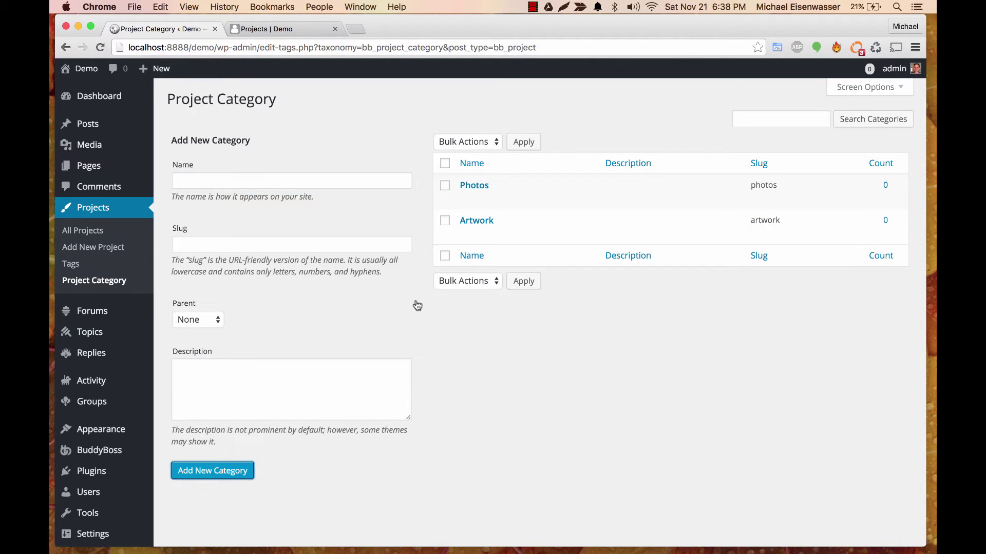
mouse_move(99, 451)
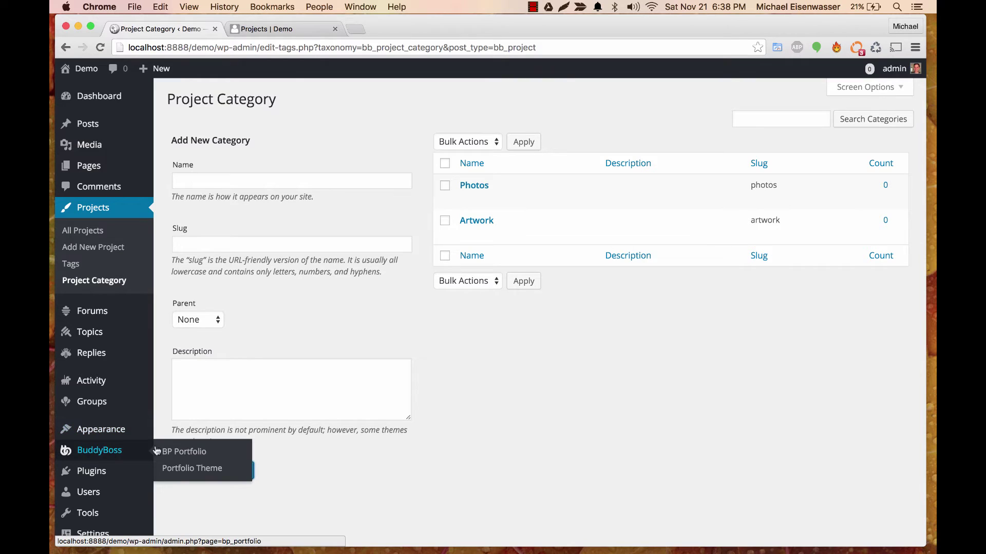
Assign the Projects page to show all projects in BP Portfolio's Pages settings and save.
left_click(162, 452)
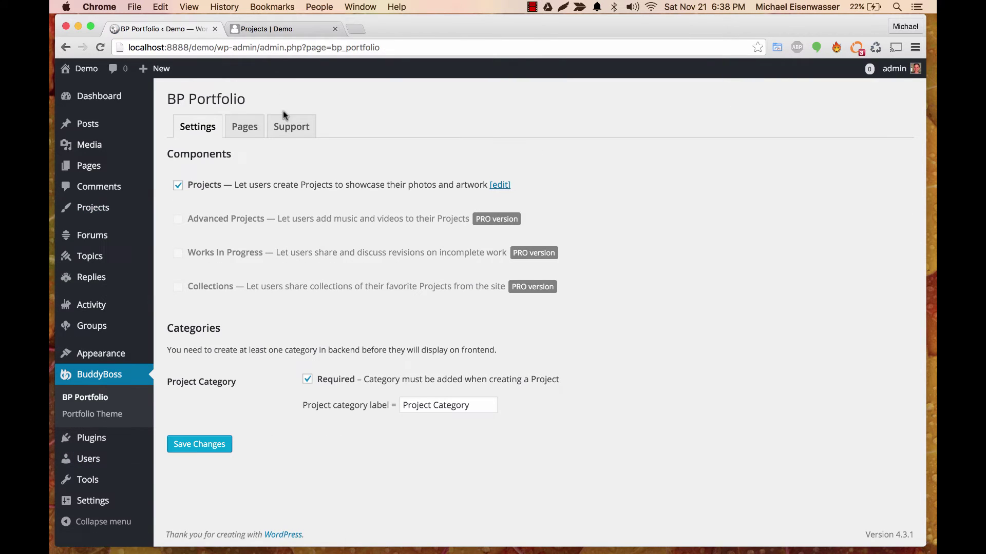
left_click(244, 126)
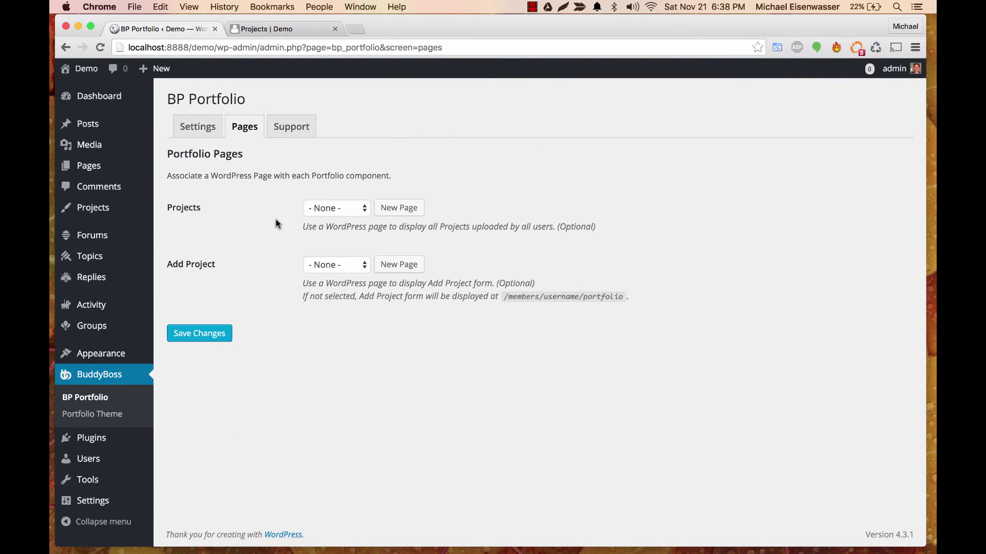
left_click(344, 208)
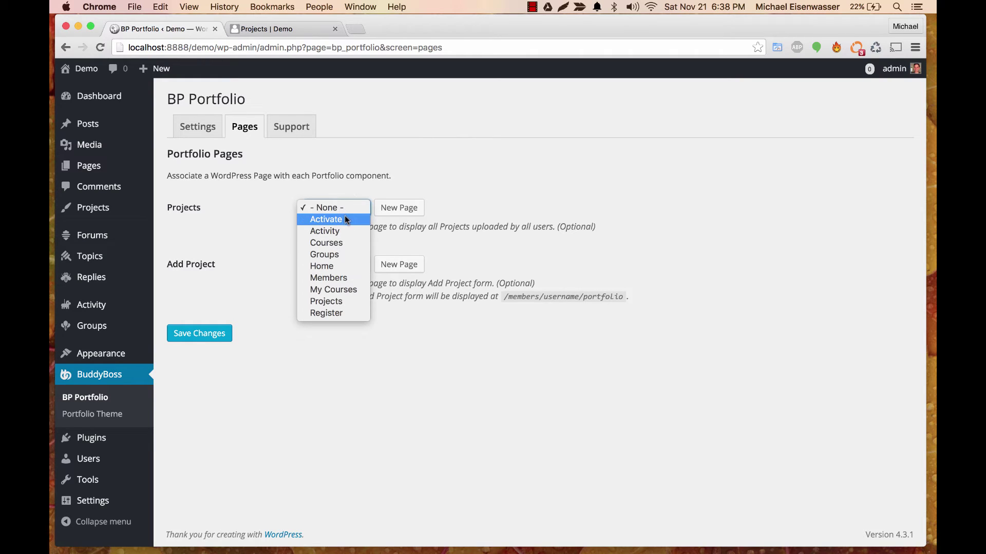
left_click(326, 301)
left_click(191, 335)
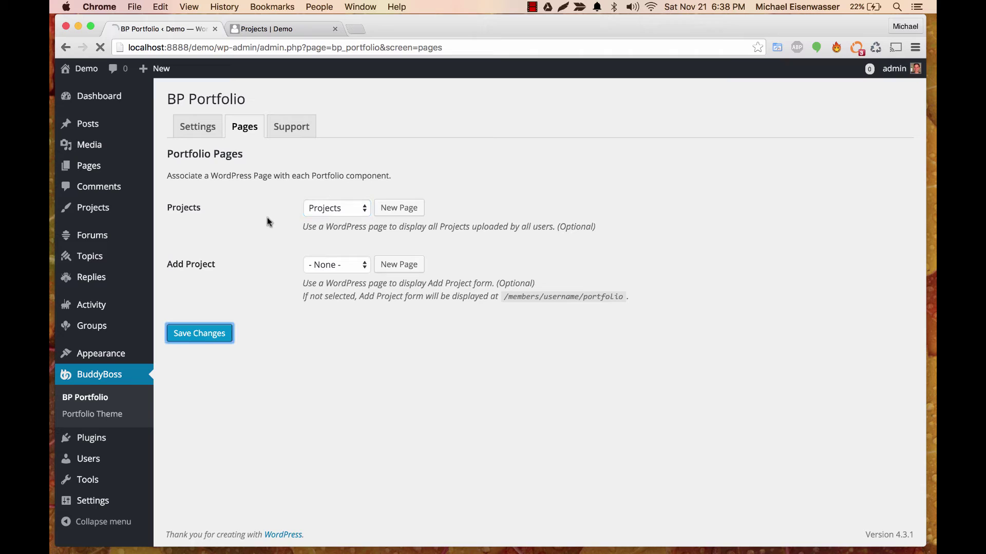
left_click(296, 30)
Reload the site and start a new project from the admin's Portfolio > Projects.
left_click(101, 48)
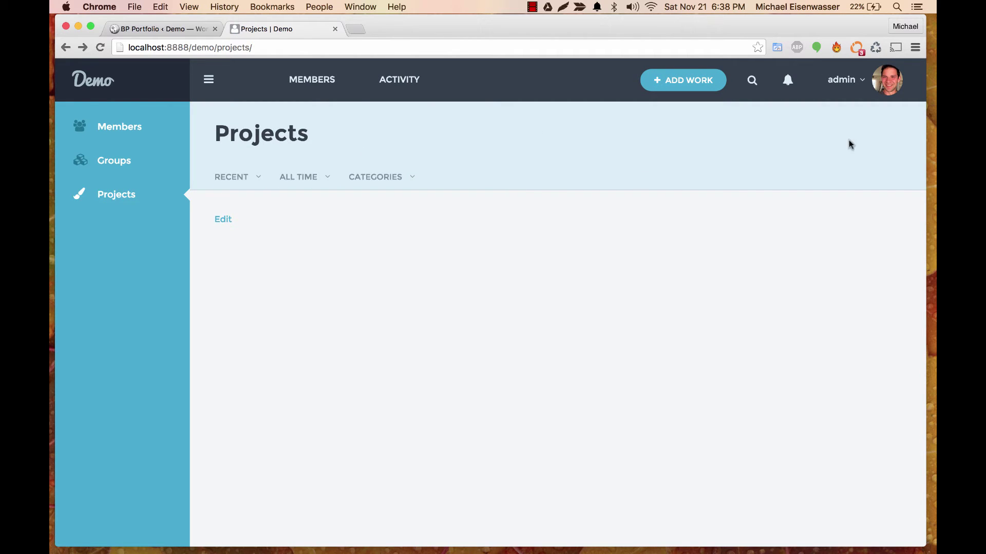
mouse_move(845, 311)
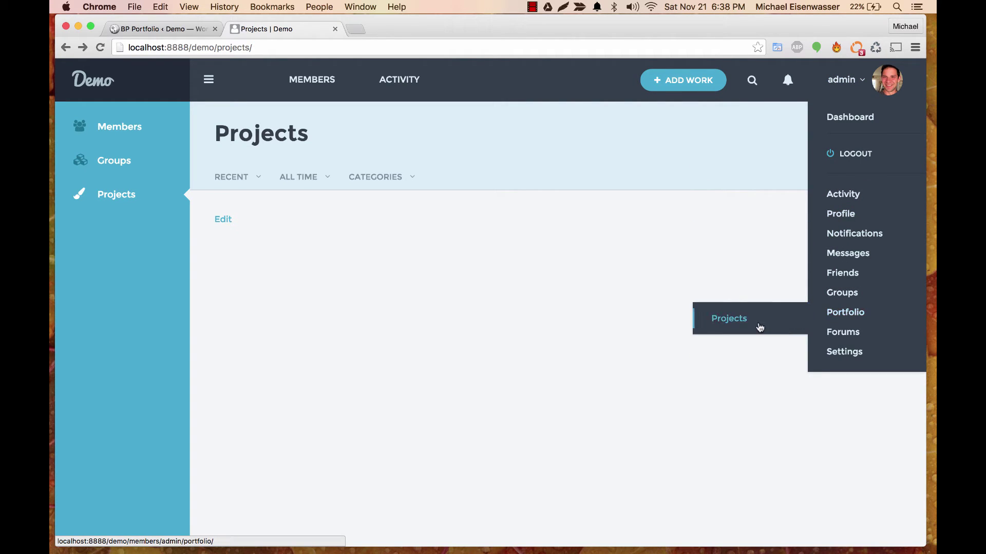
left_click(757, 322)
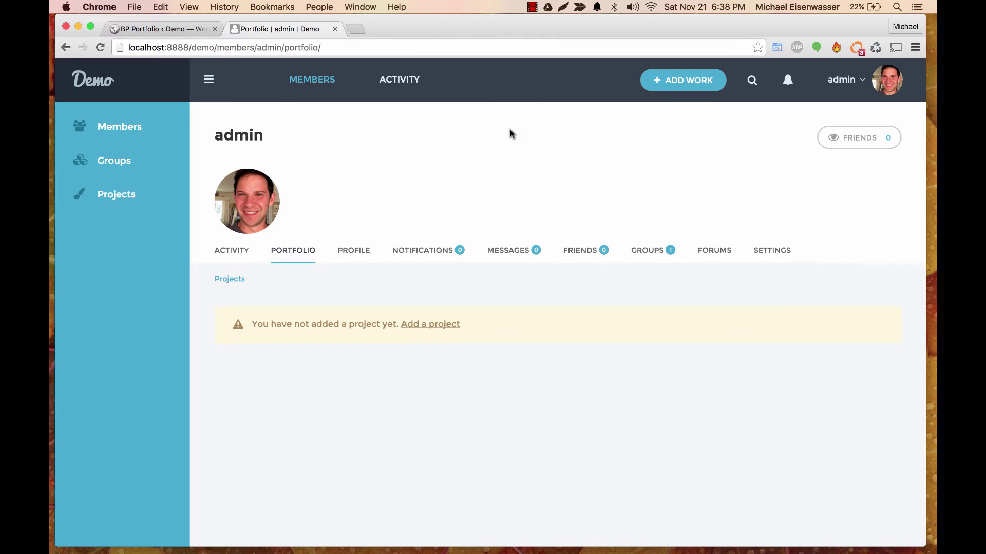
left_click(420, 324)
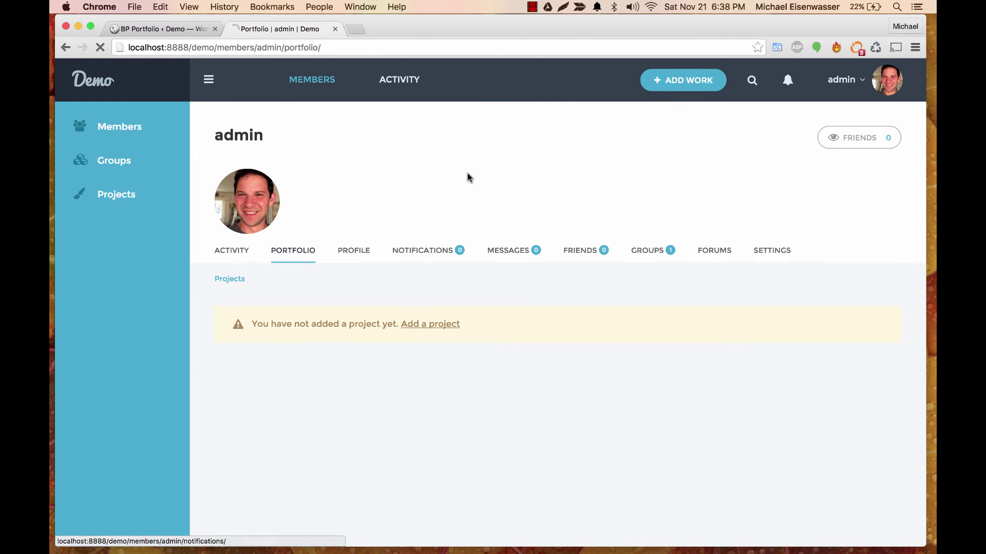
scroll(344, 168, "down", 5)
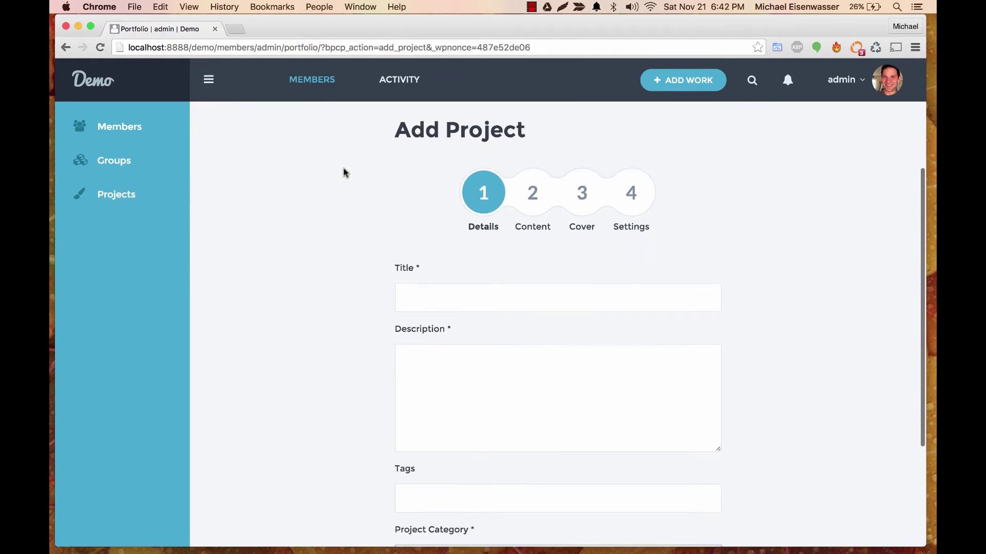
Enter the title 'Photos I Took' and a description, choose the Photos category, and create the project.
left_click(467, 266)
scroll(466, 267, "down", 1)
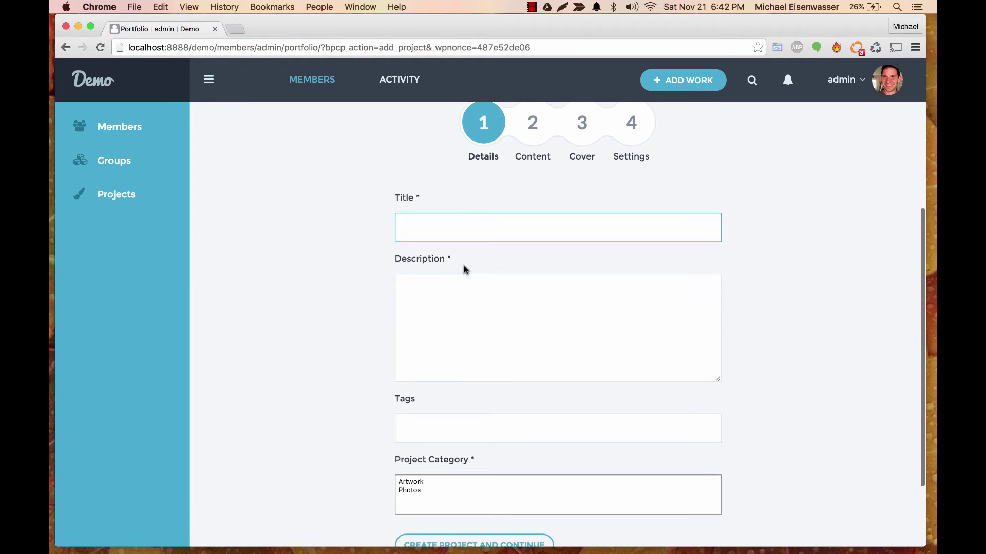
type("Photo")
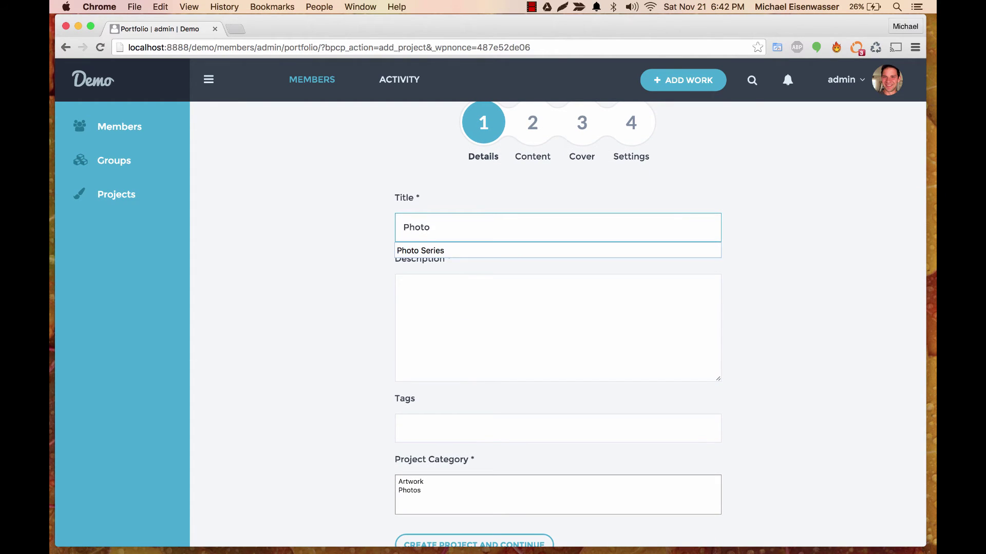
type("s I Took")
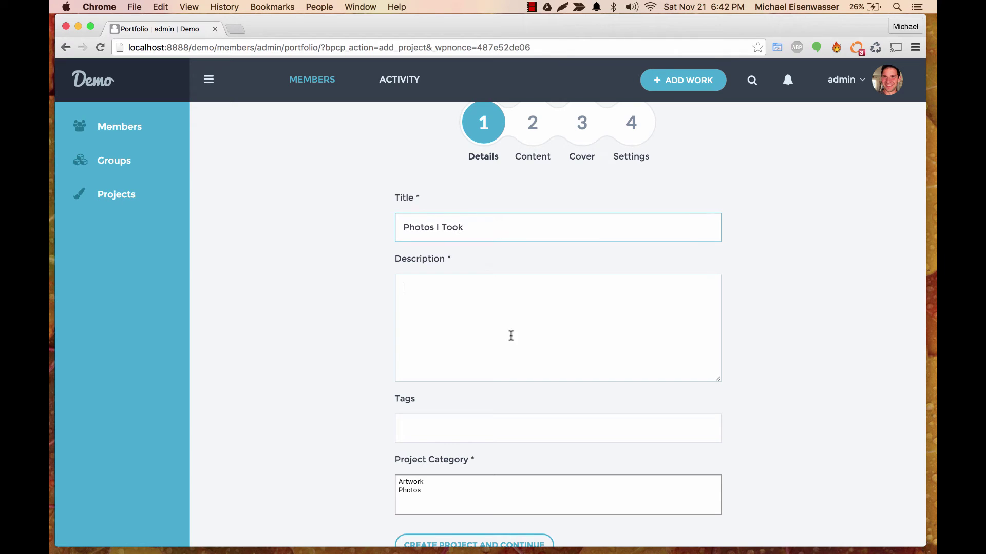
left_click(510, 334)
type("My latest and greatest")
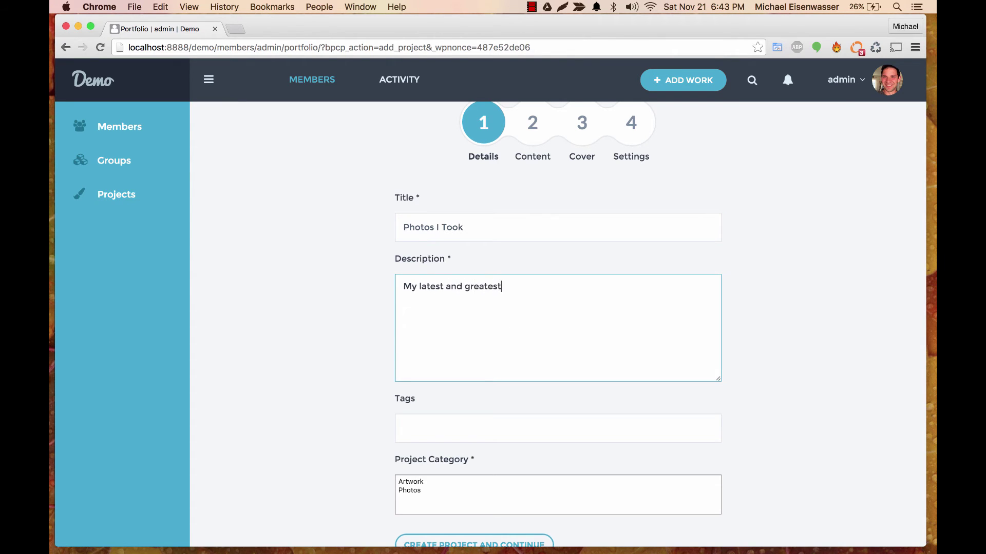
scroll(391, 396, "down", 3)
scroll(390, 396, "down", 1)
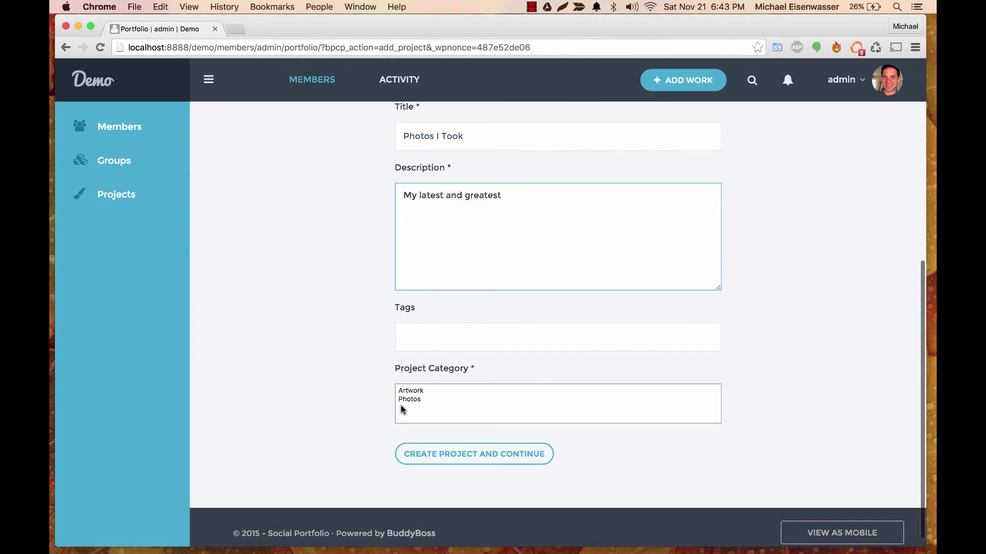
left_click(413, 401)
left_click(429, 455)
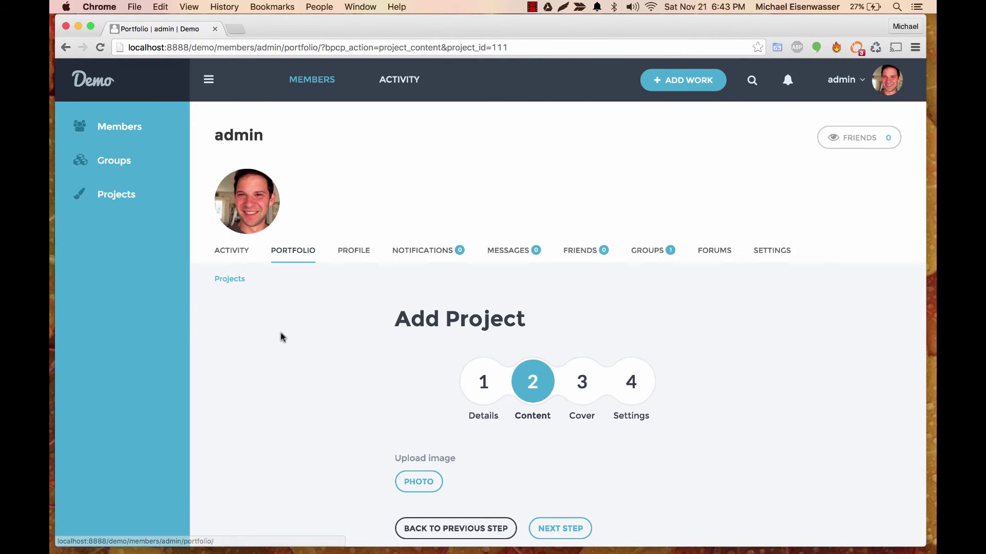
scroll(281, 336, "down", 2)
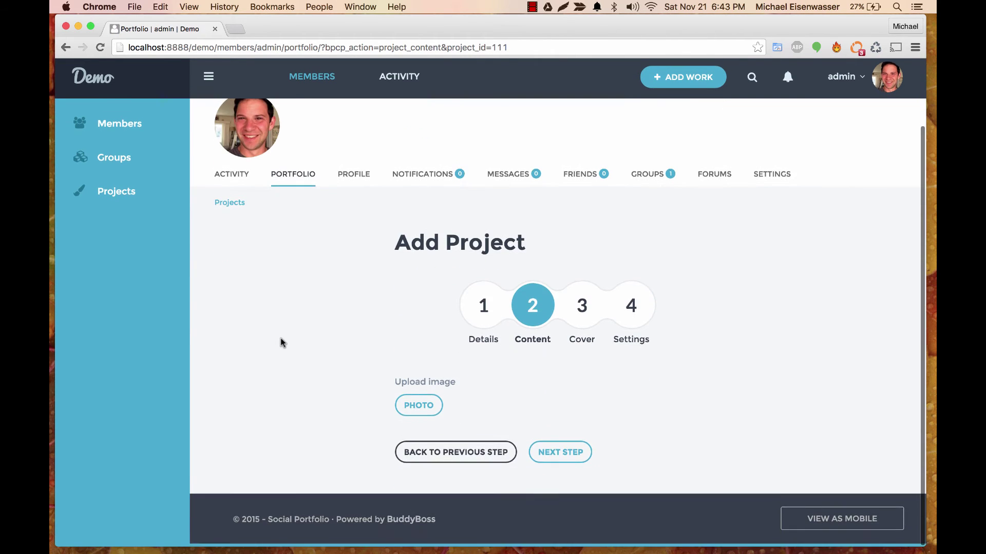
Upload the cloudy lake photo from Downloads and add it to the project.
left_click(428, 409)
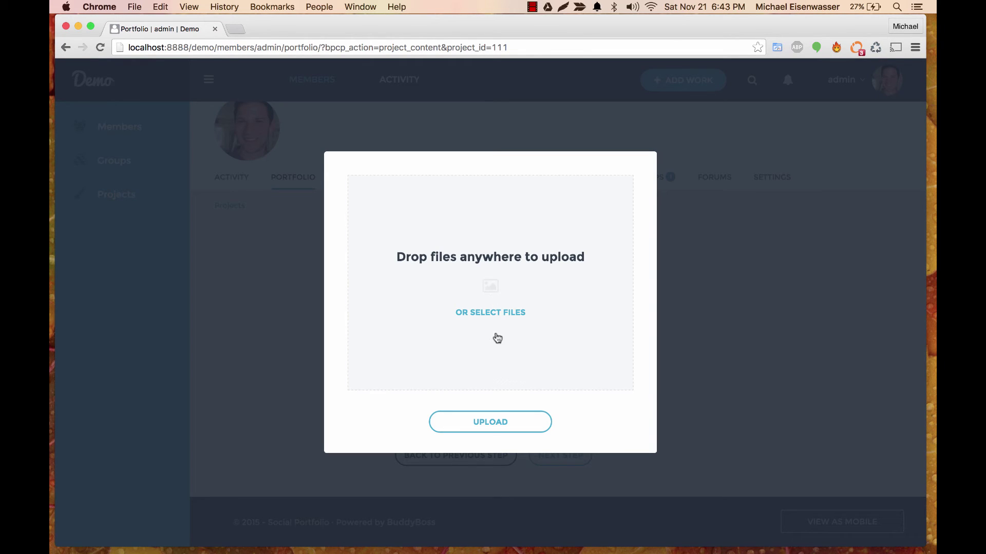
left_click(493, 317)
left_click(119, 202)
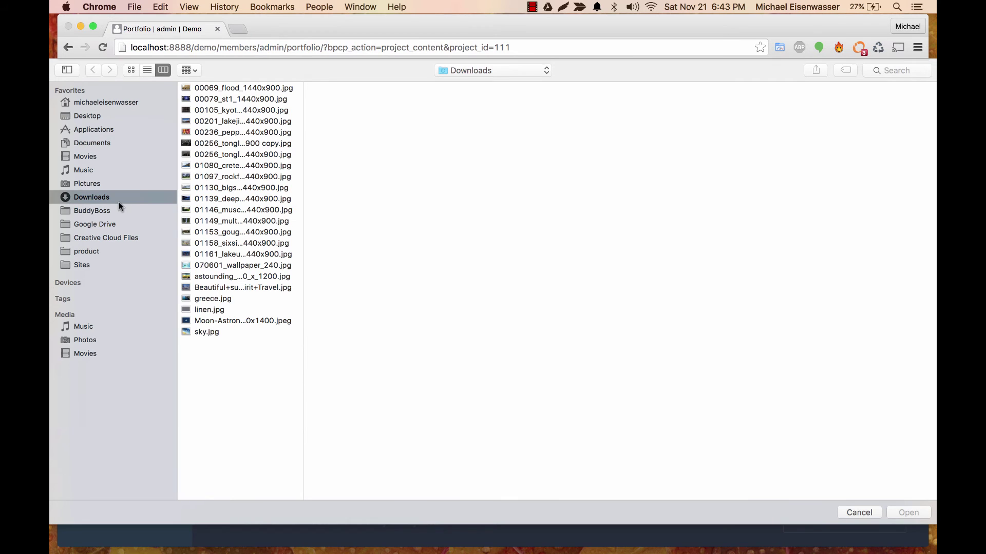
left_click(239, 99)
key("Down")
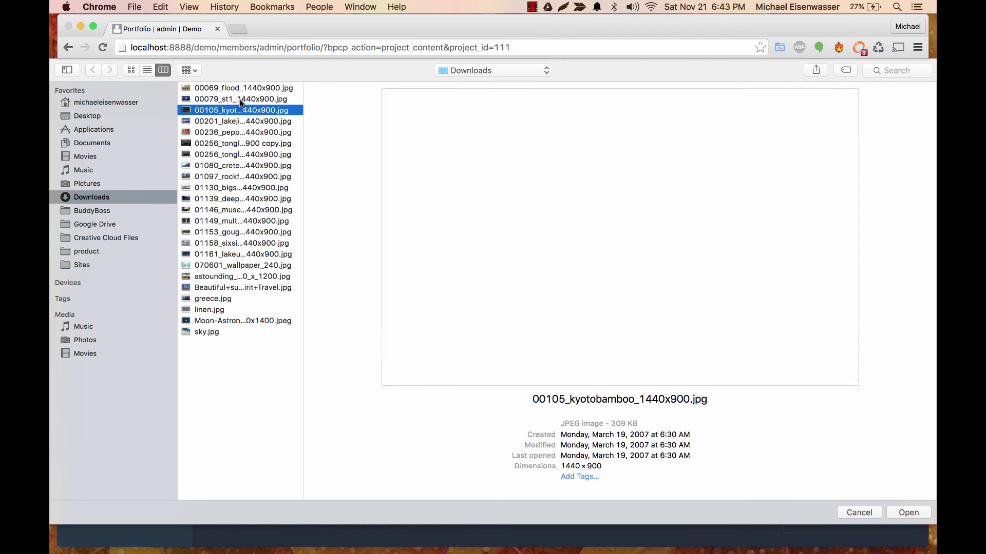
key("Down")
key("Return")
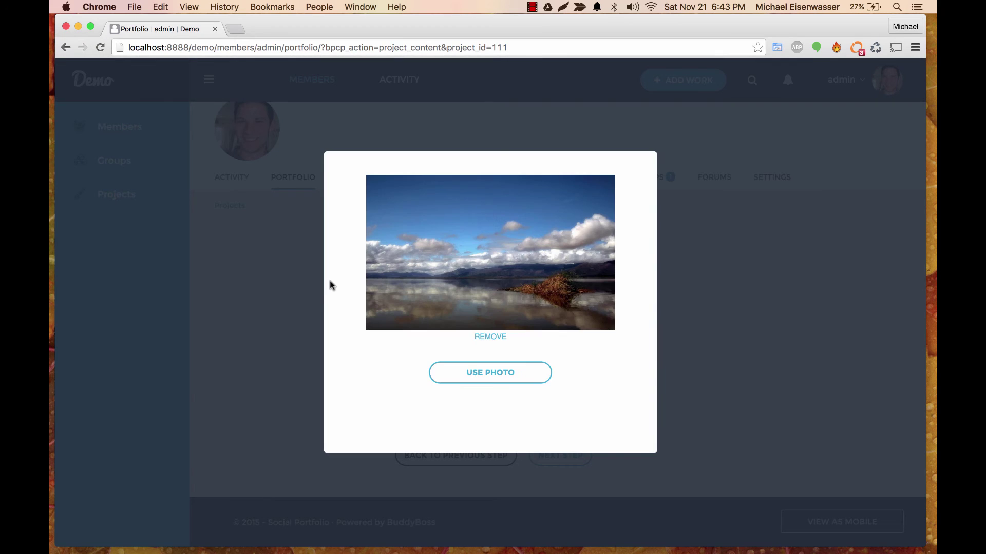
left_click(458, 370)
scroll(318, 342, "down", 5)
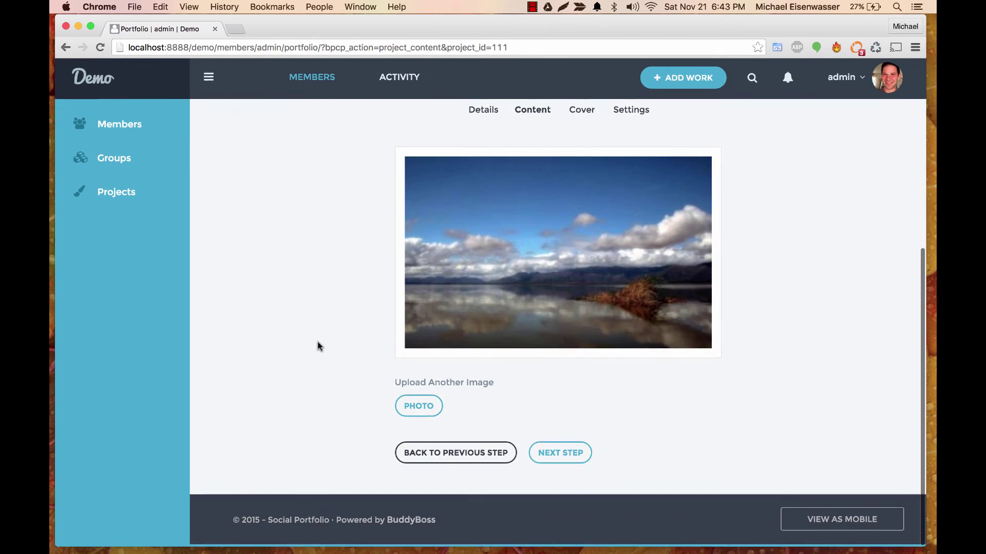
Upload and add the night harbour photo, then proceed to the cover step.
left_click(414, 401)
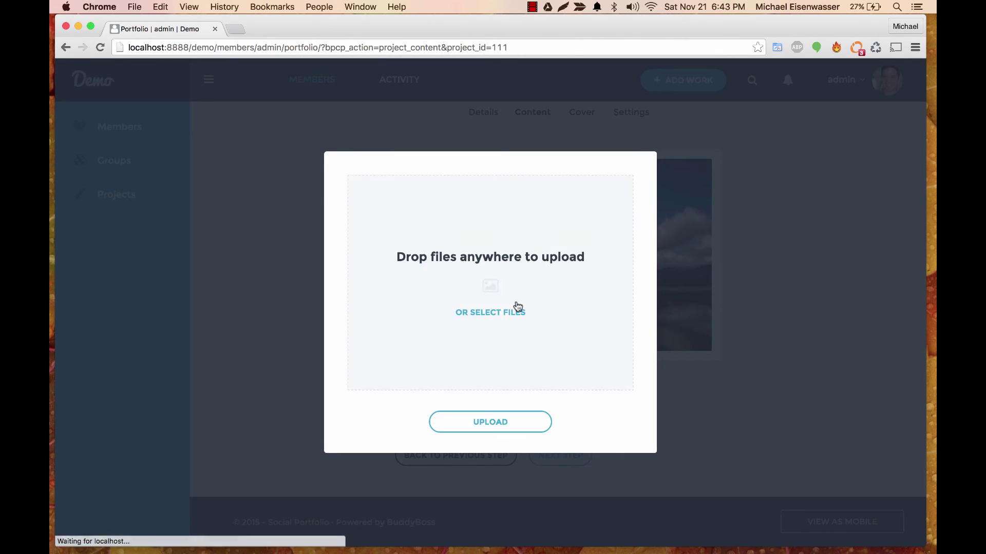
left_click(496, 317)
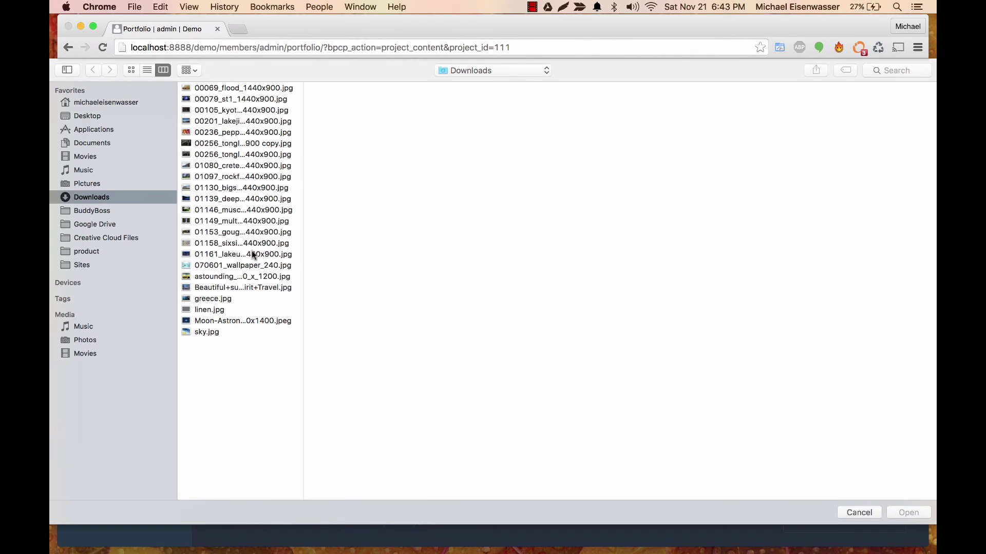
left_click(252, 254)
double_click(252, 255)
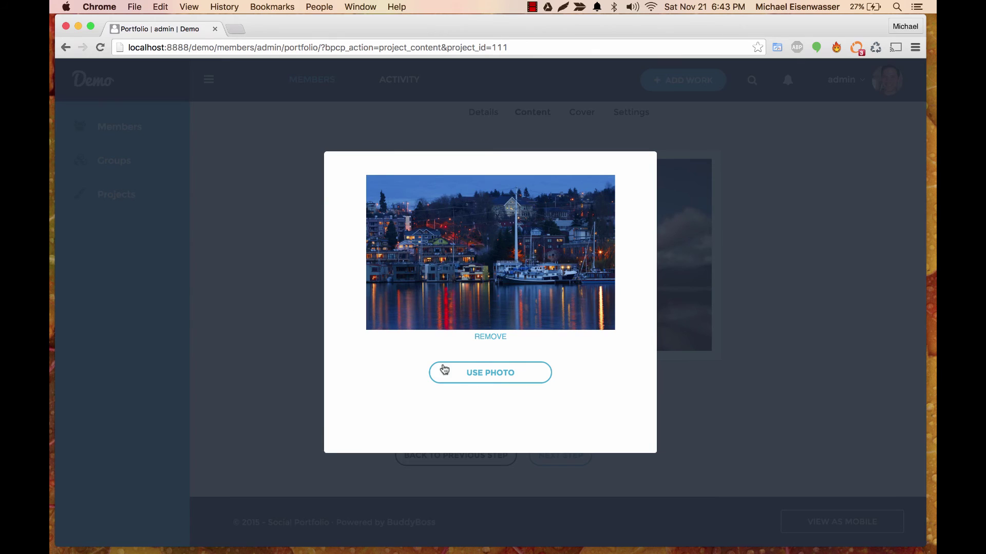
left_click(472, 373)
scroll(344, 355, "down", 5)
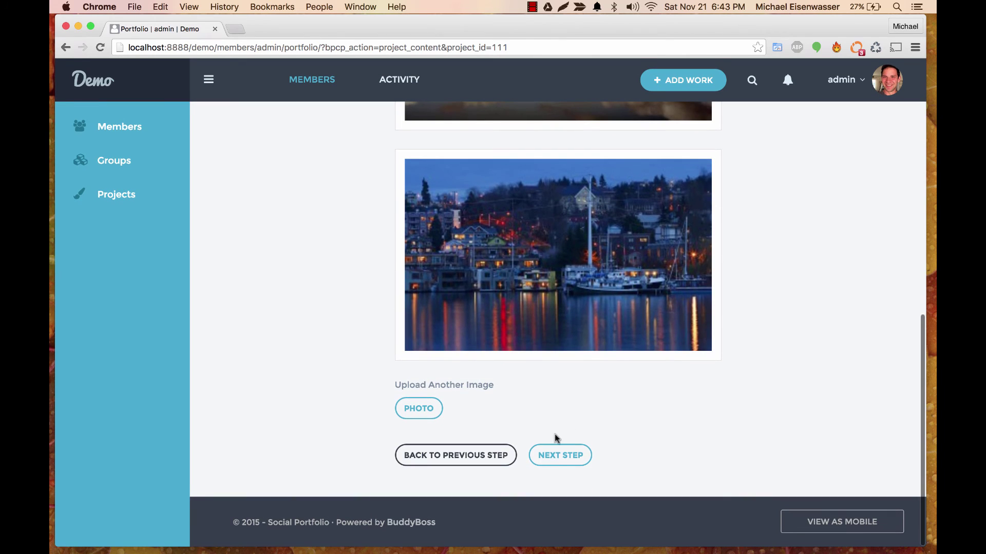
left_click(553, 462)
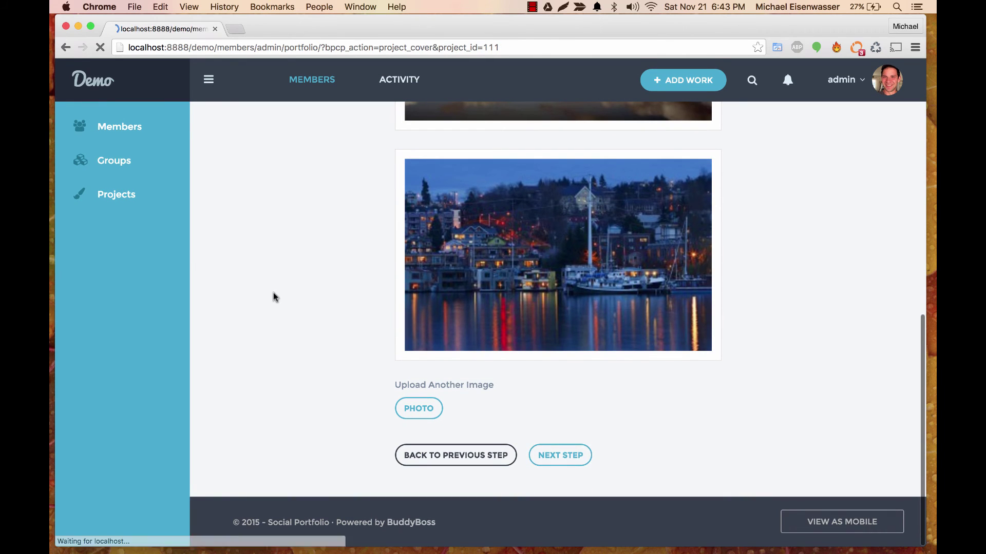
scroll(277, 309, "down", 1)
scroll(297, 337, "down", 4)
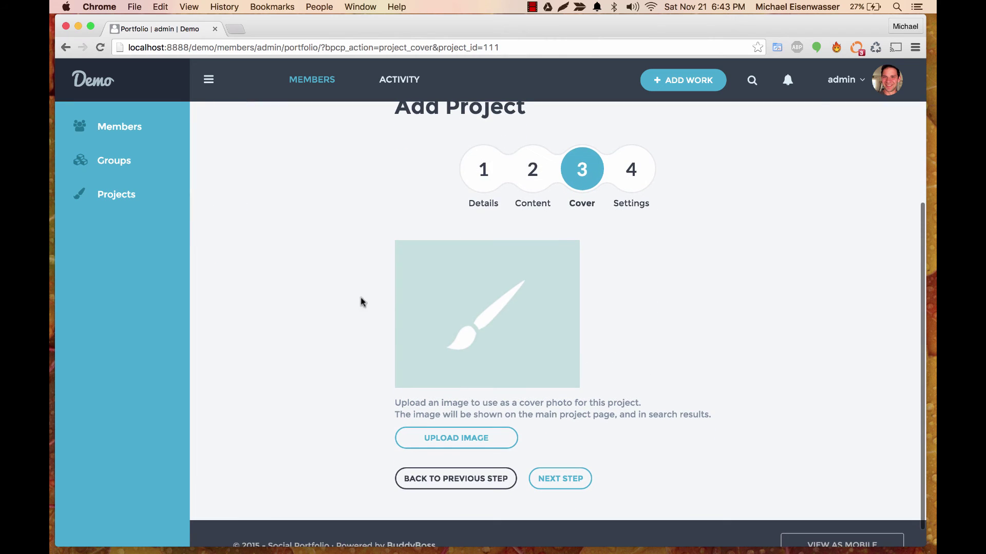
Set 00069_flood_1440x900.jpg as the project cover image and proceed to Settings.
left_click(443, 437)
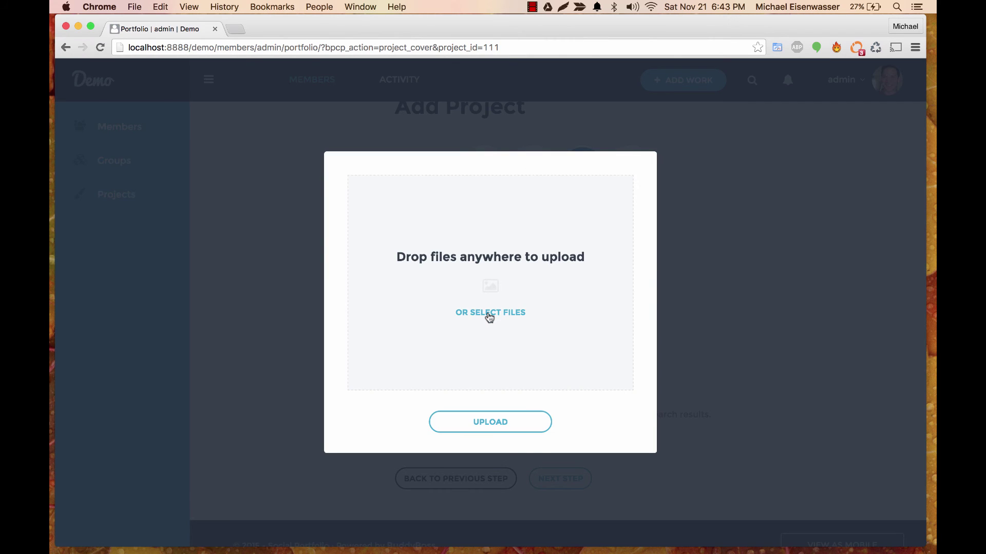
left_click(488, 313)
left_click(233, 89)
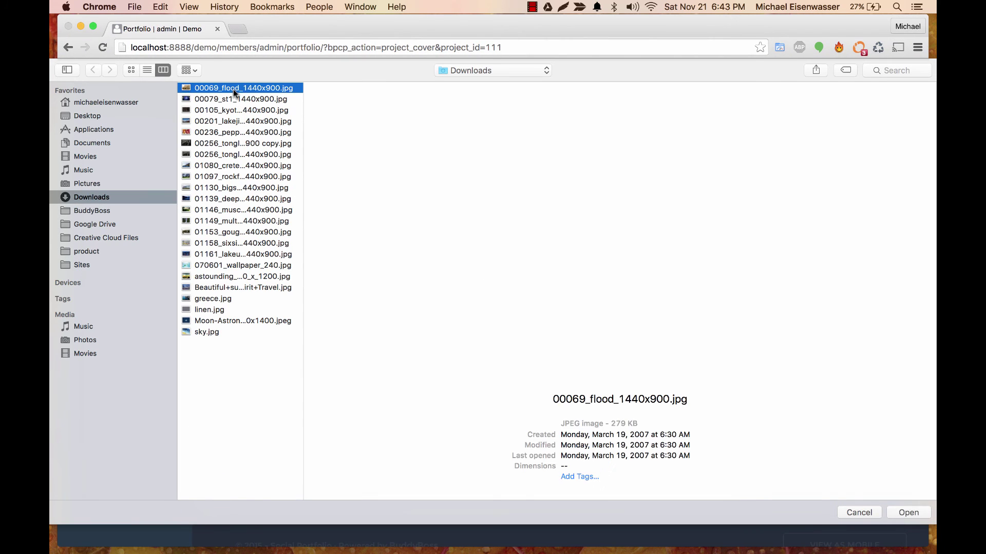
left_click(908, 512)
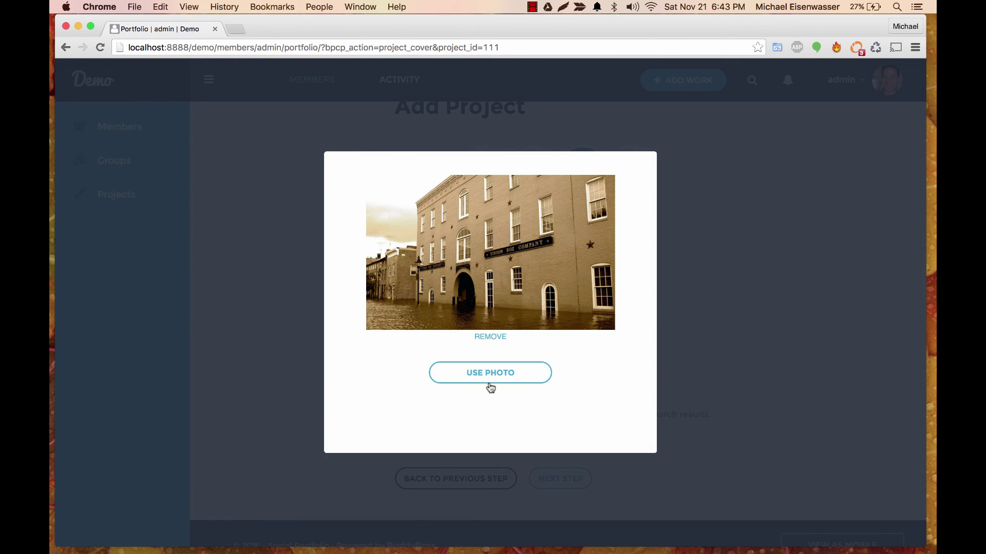
left_click(489, 381)
left_click(562, 456)
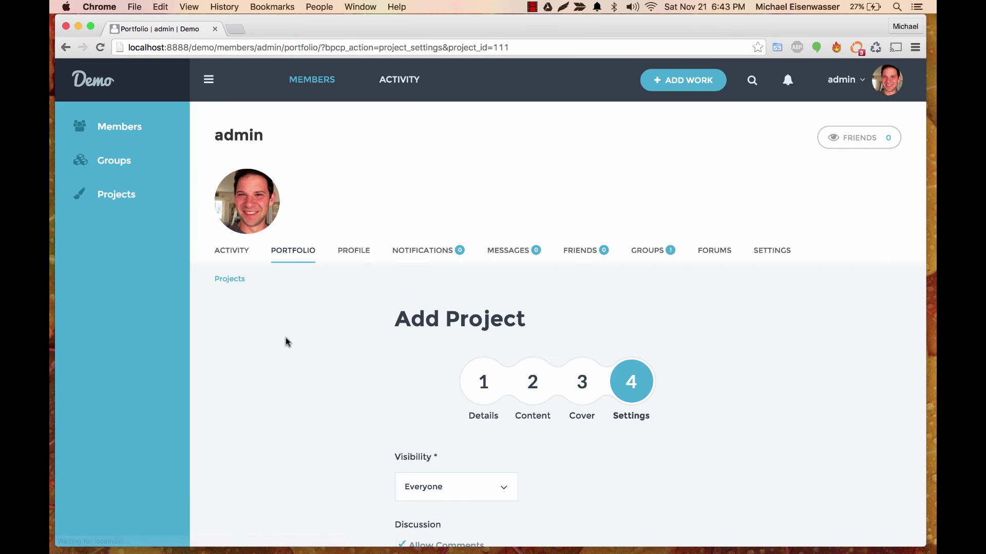
scroll(286, 338, "down", 3)
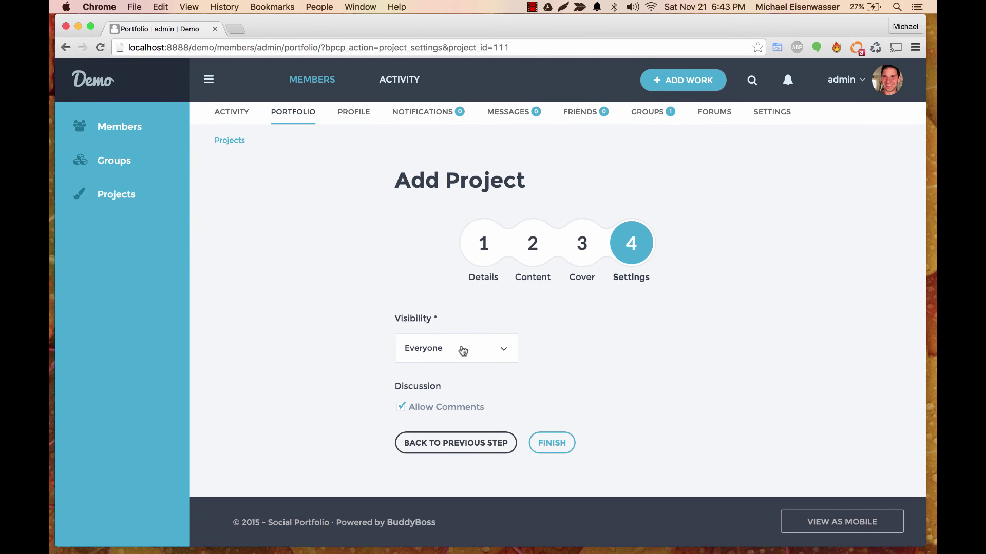
Keep the Photos I Took project's visibility at Everyone and finish creating it.
left_click(485, 348)
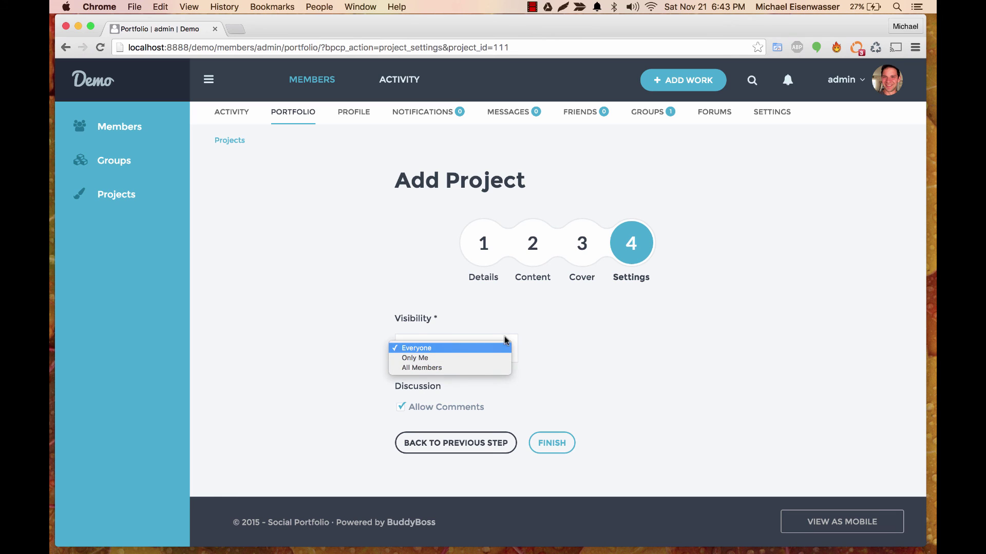
left_click(501, 348)
left_click(561, 443)
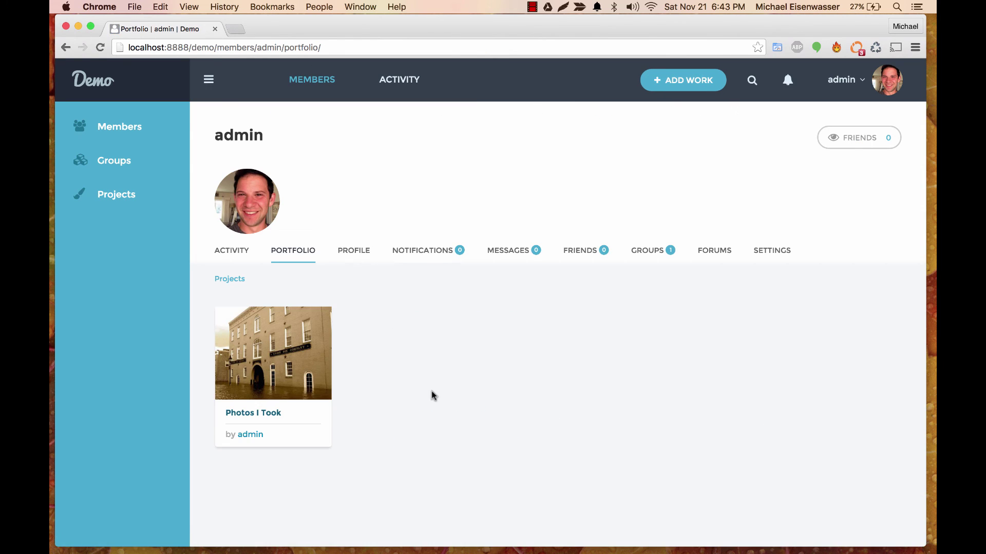
scroll(431, 396, "down", 1)
scroll(431, 395, "up", 1)
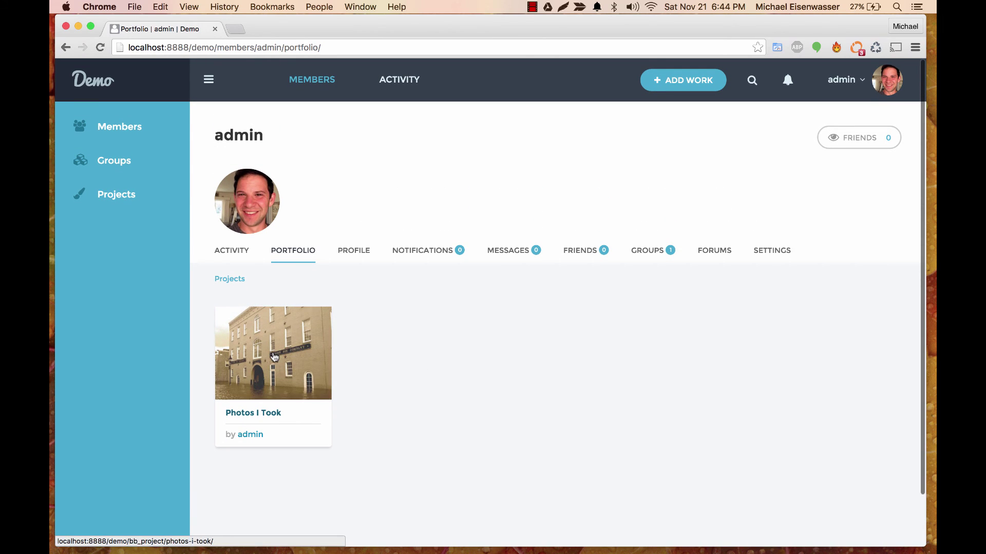
Open the Photos I Took project page, then the site-wide Projects listing.
left_click(308, 362)
scroll(687, 273, "down", 5)
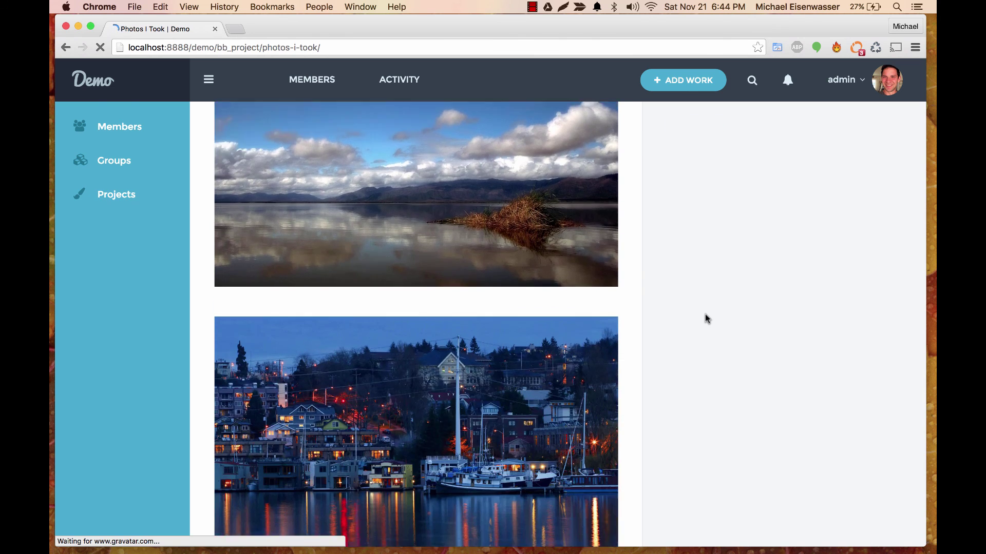
scroll(705, 316, "down", 3)
scroll(705, 316, "down", 3)
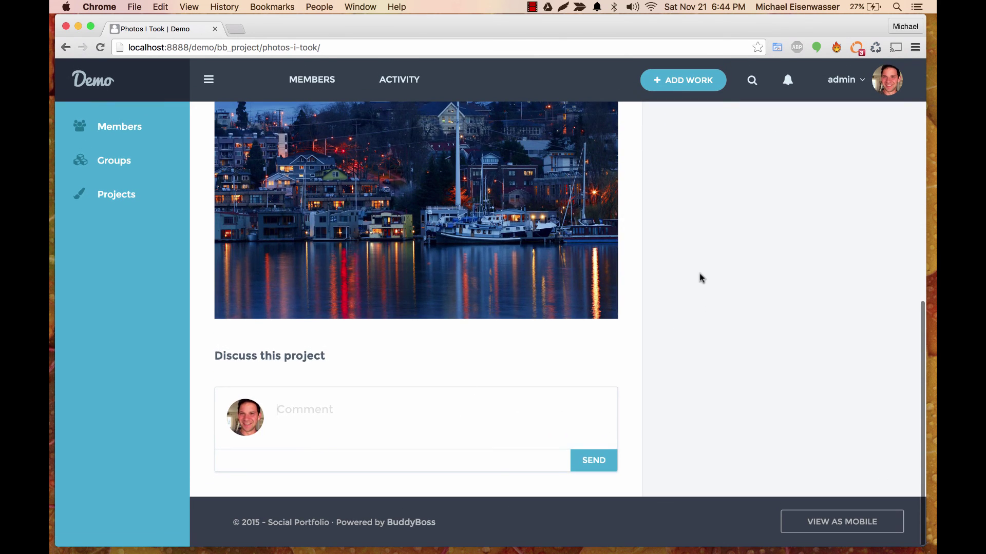
scroll(699, 278, "up", 10)
left_click(151, 206)
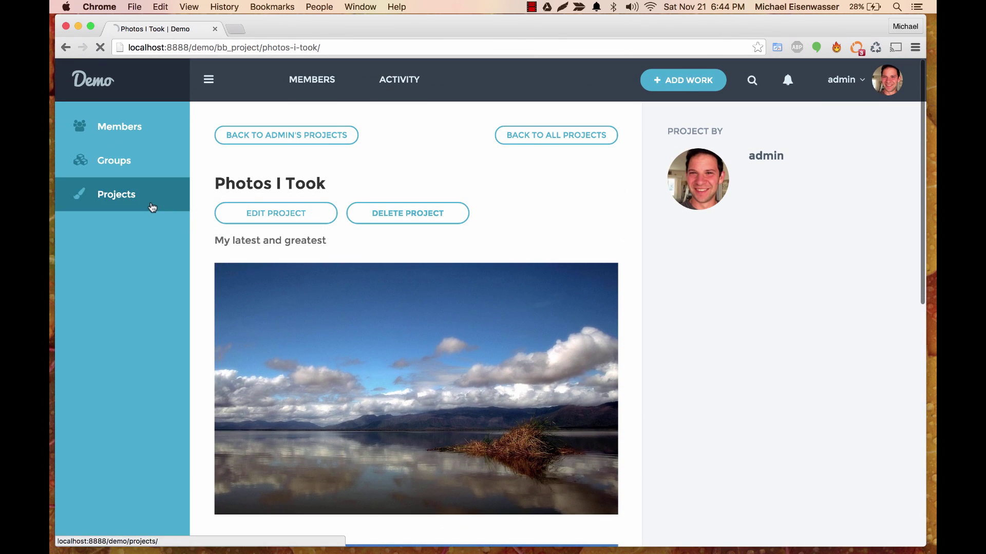